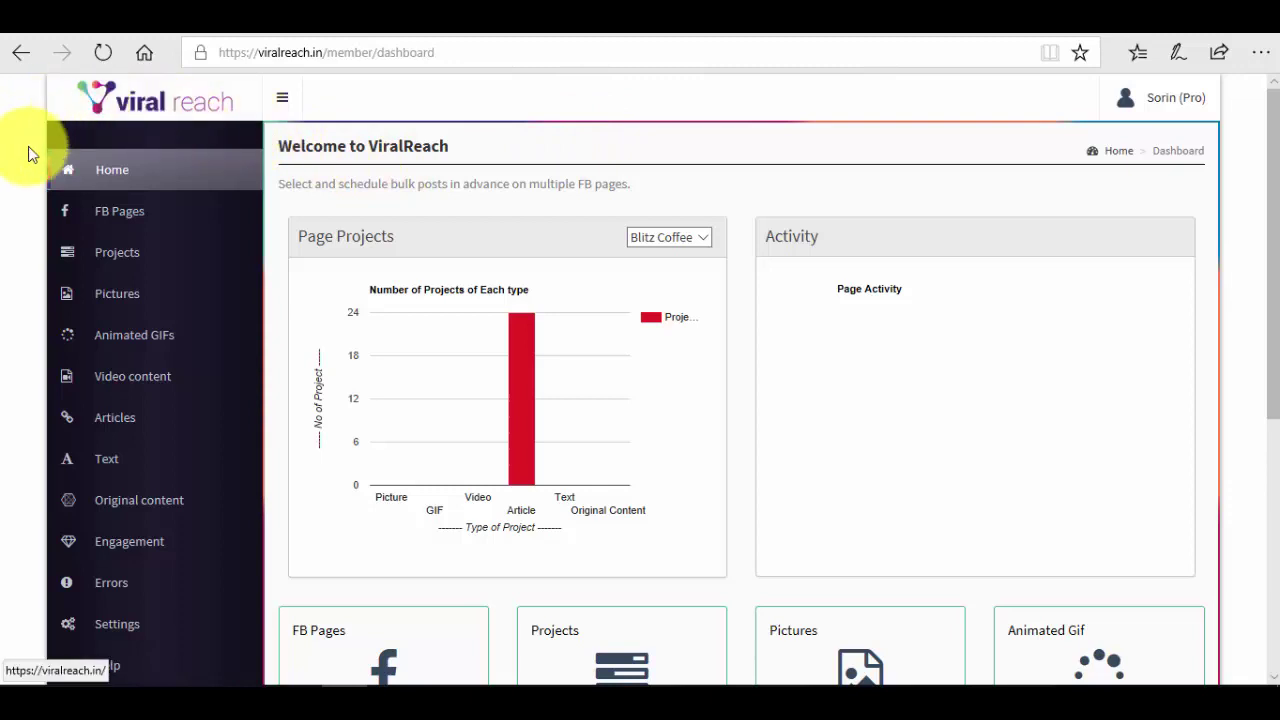
Open the projects list, select the Blitz Coffee page and start a new project for it.
left_click(168, 265)
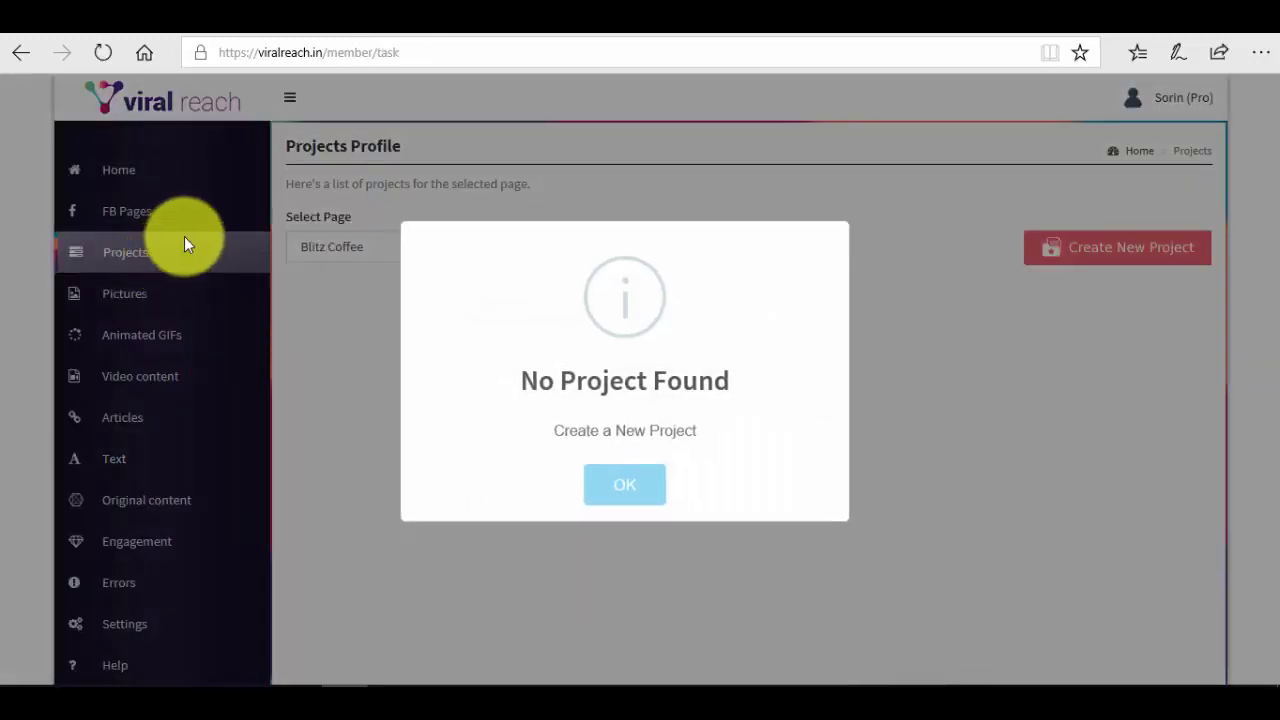
left_click(629, 486)
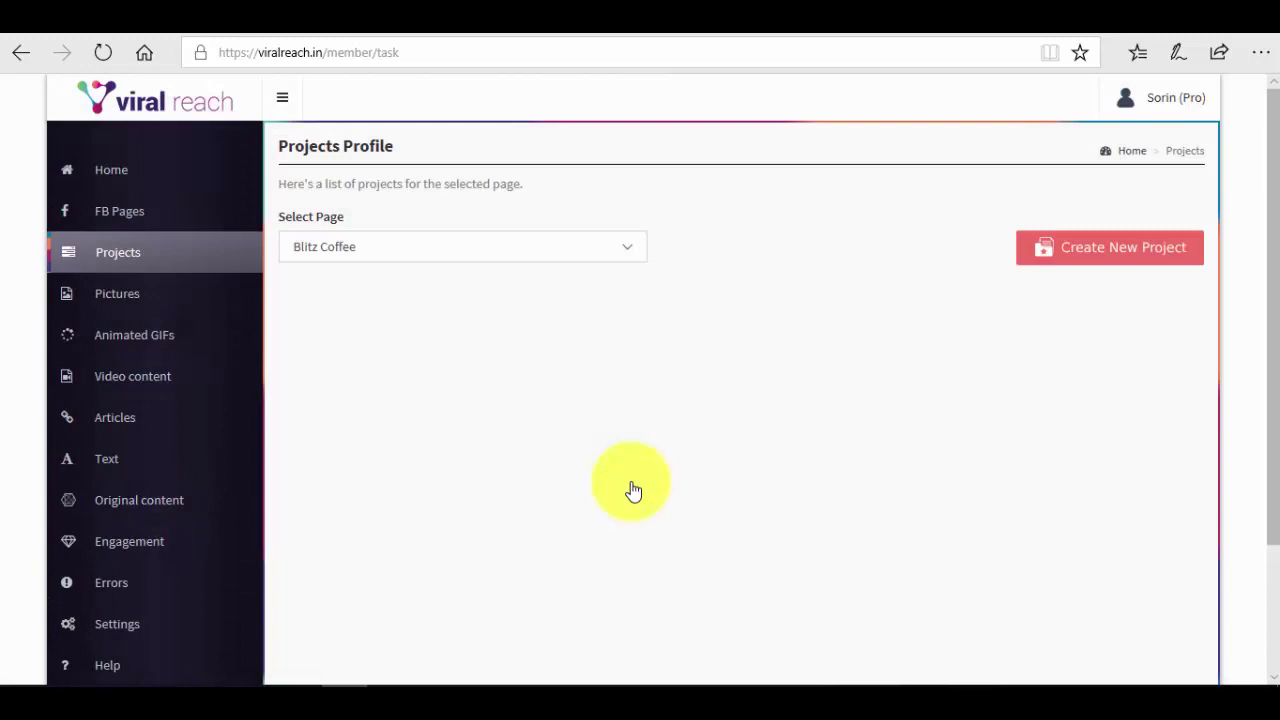
left_click(507, 250)
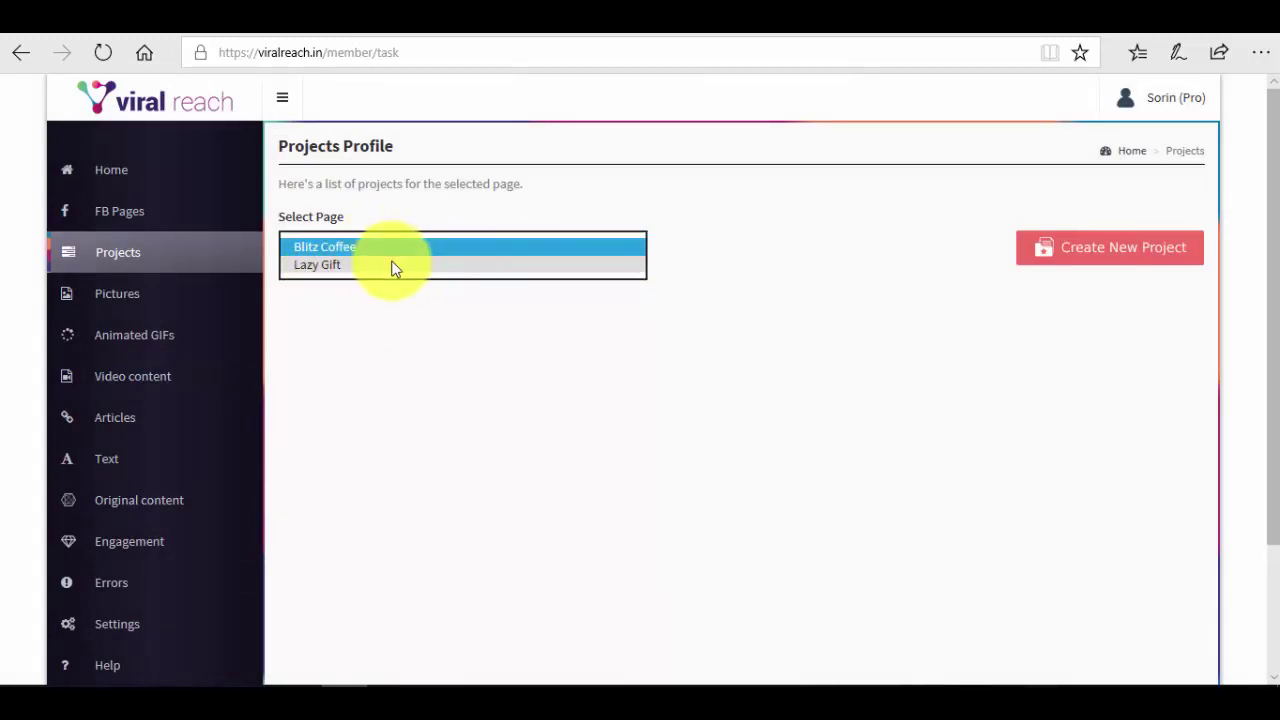
left_click(373, 248)
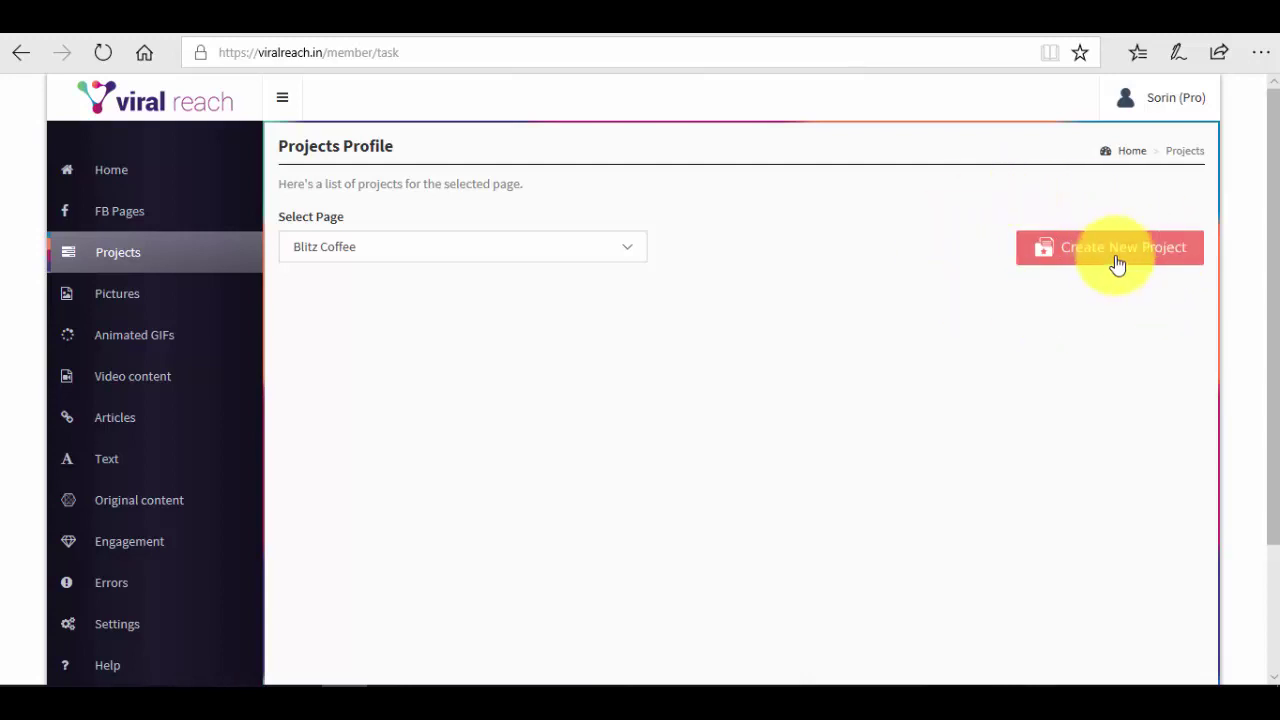
left_click(1115, 257)
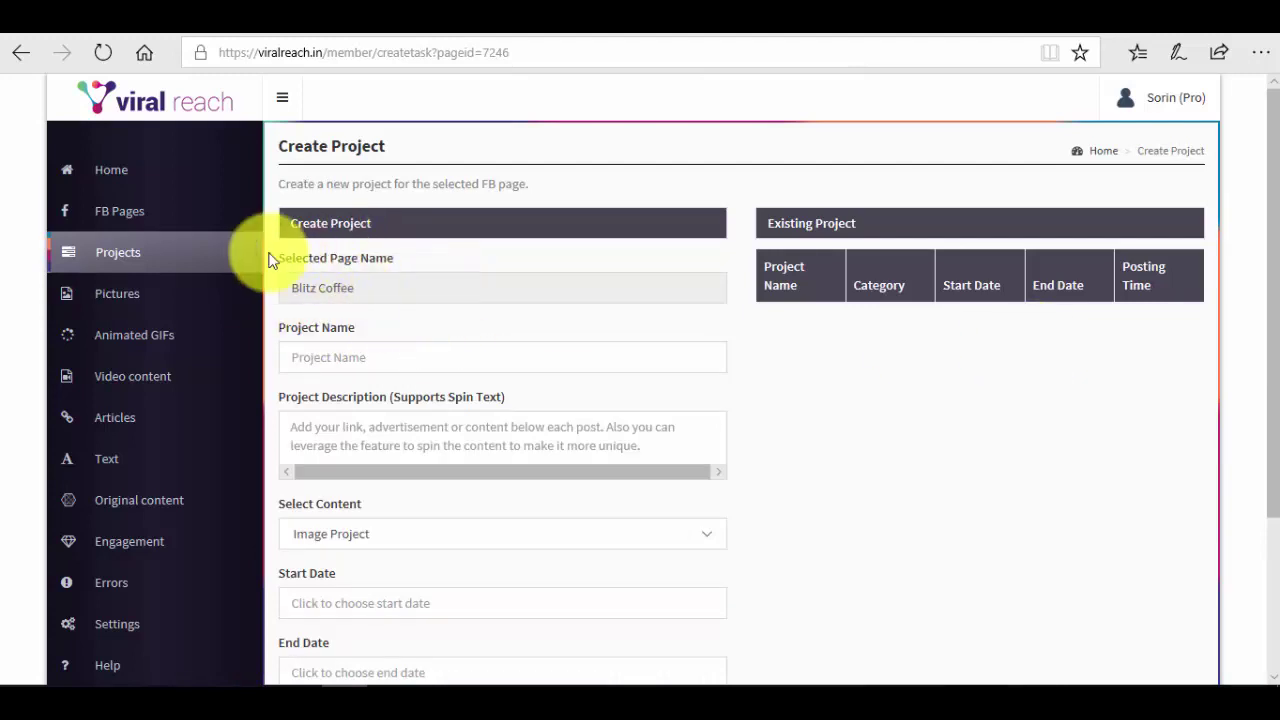
Name the project "Test 1" and enter the spin-text description "Test 2 | Test 3 | Test 4".
left_click(408, 292)
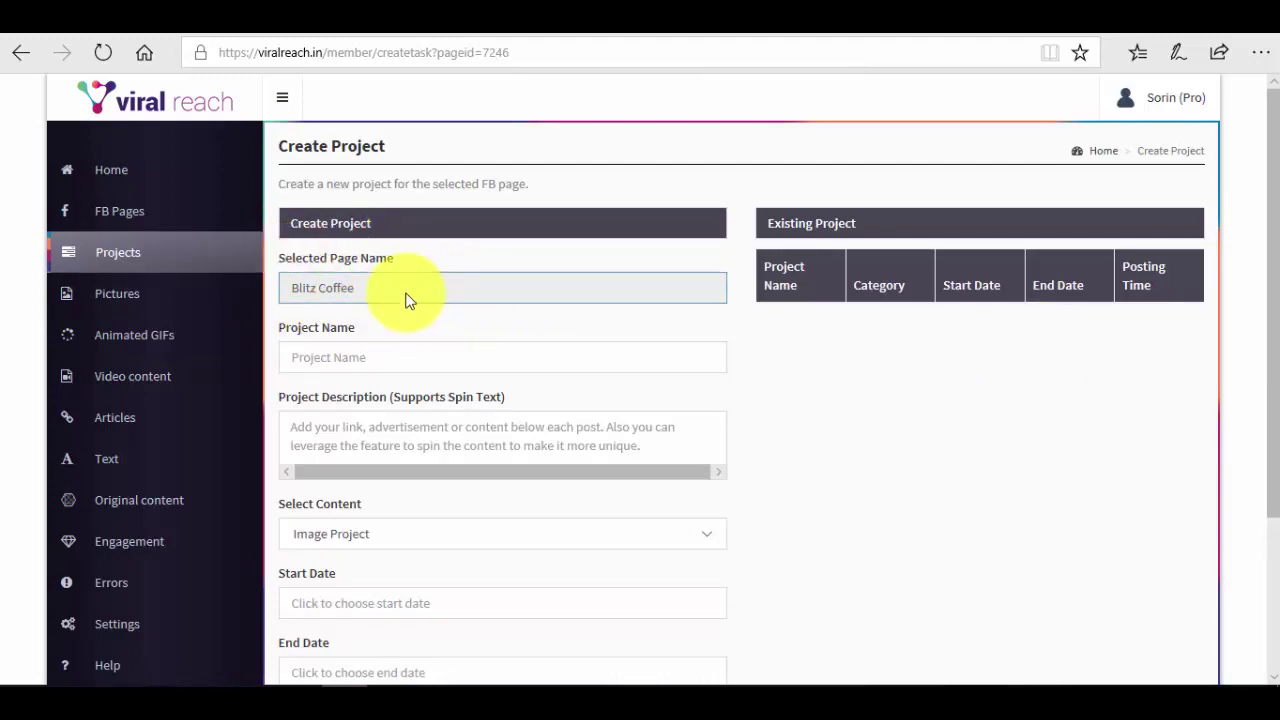
left_click(334, 352)
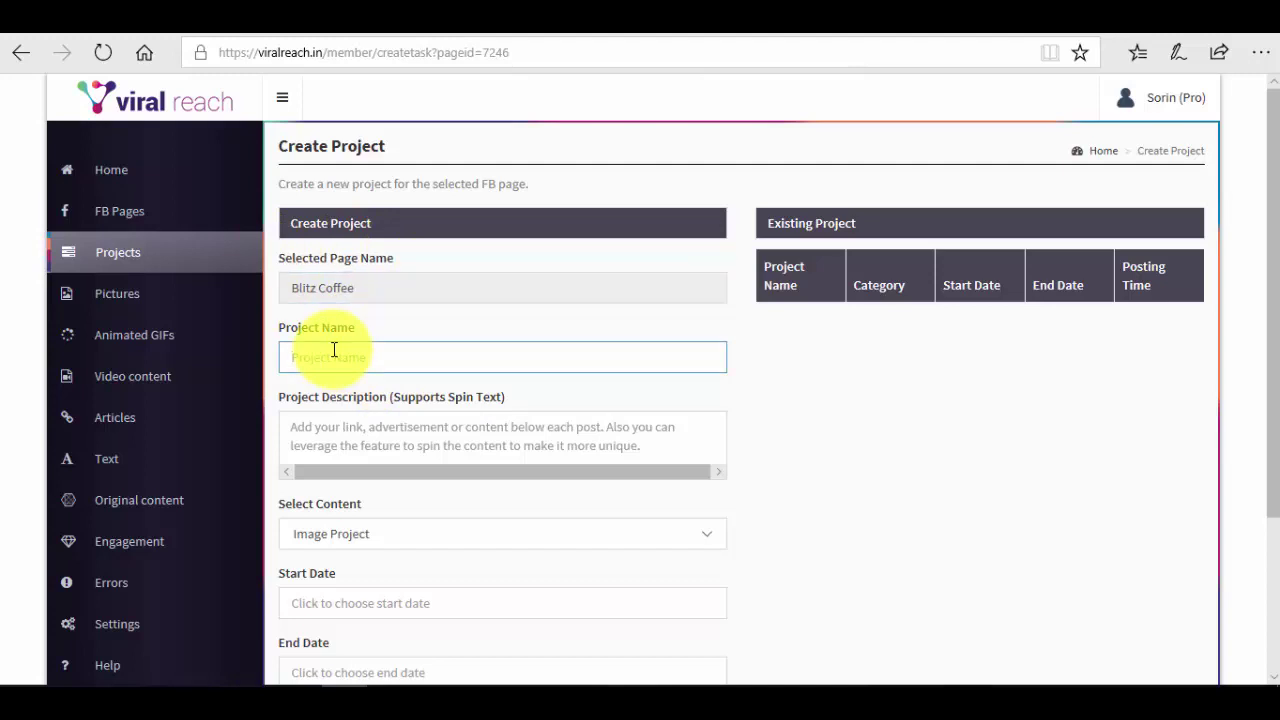
type("Test 1")
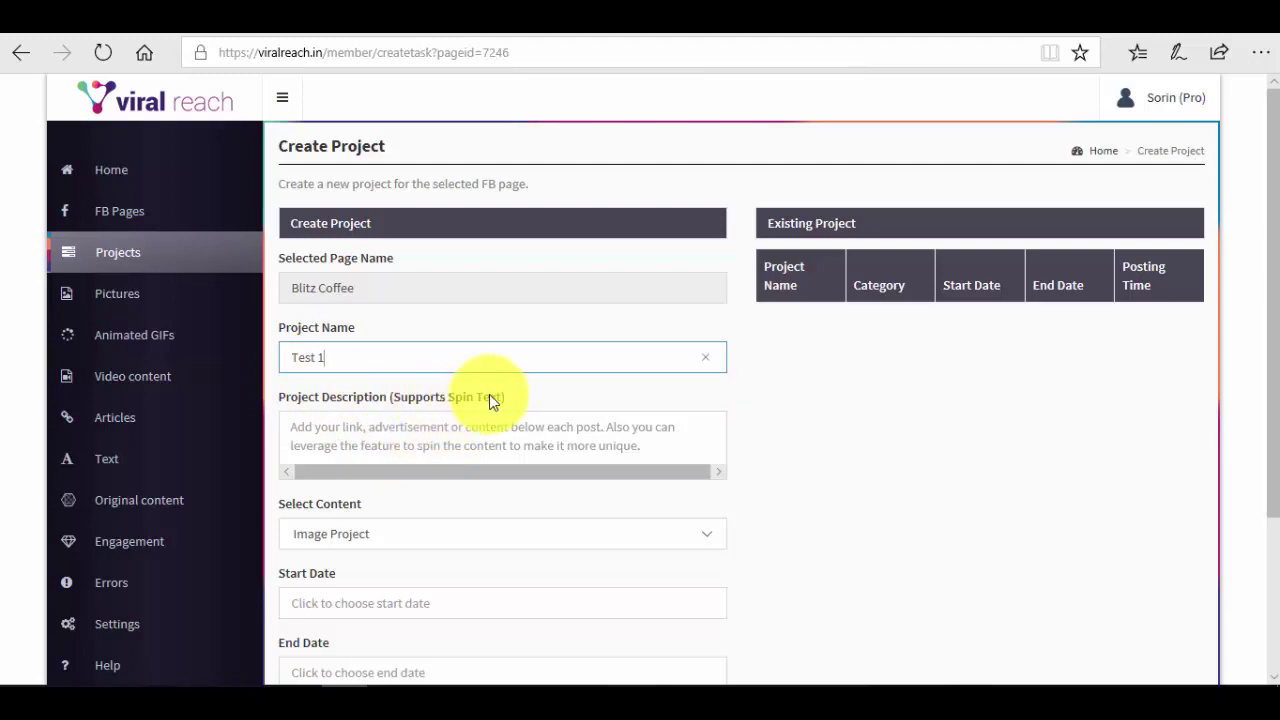
left_click(458, 433)
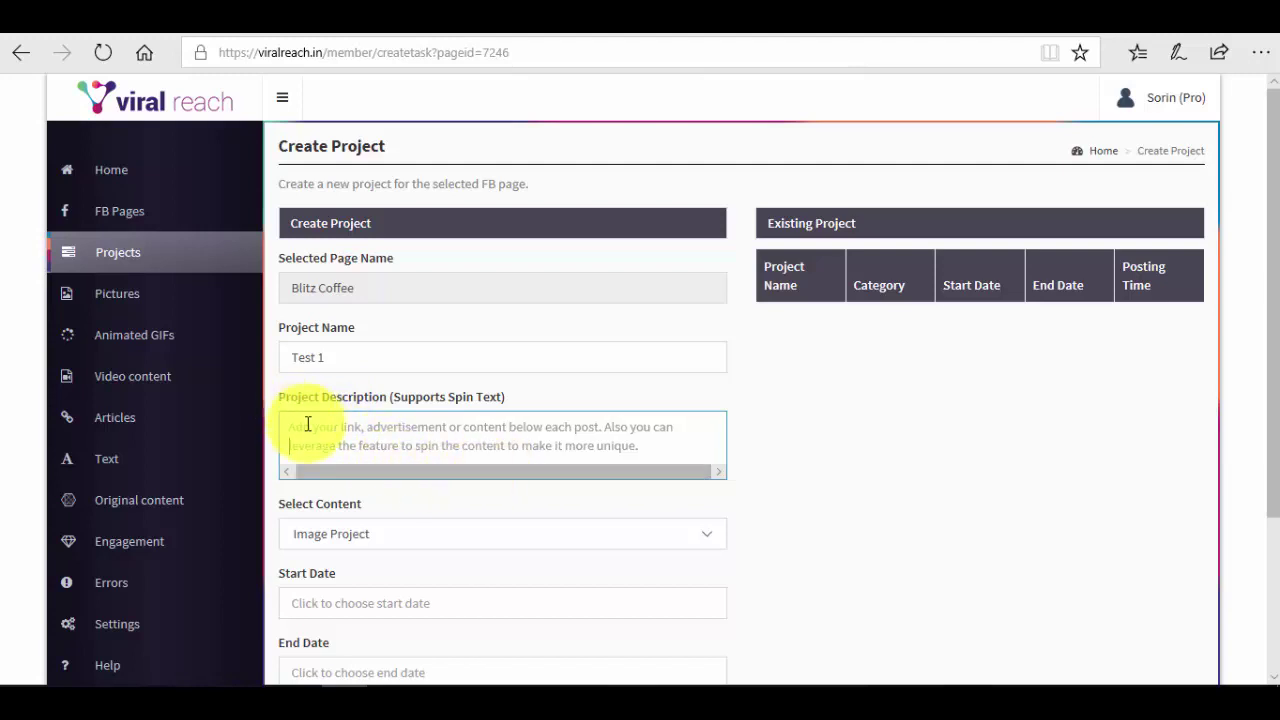
left_click(308, 424)
type("Test 2 ")
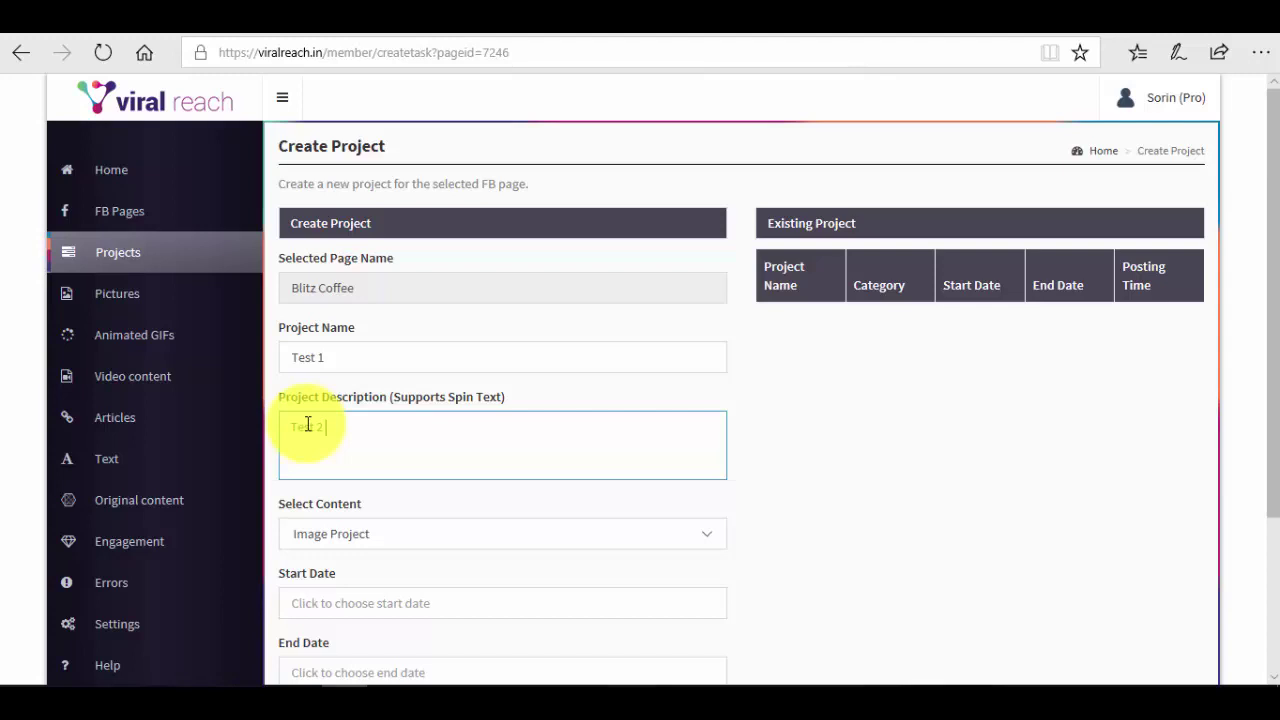
type("| Test 3 | Test 4")
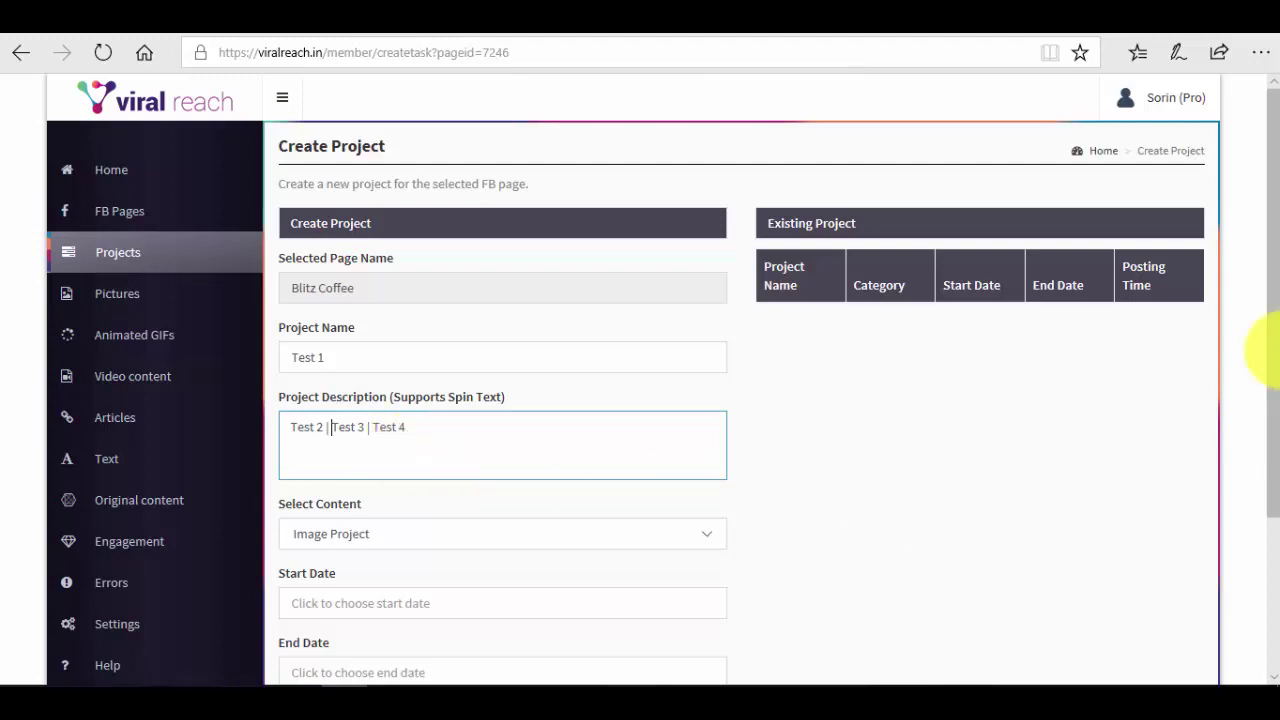
Set the project's content type to Animated GIFs.
scroll(1266, 408, "down", 1)
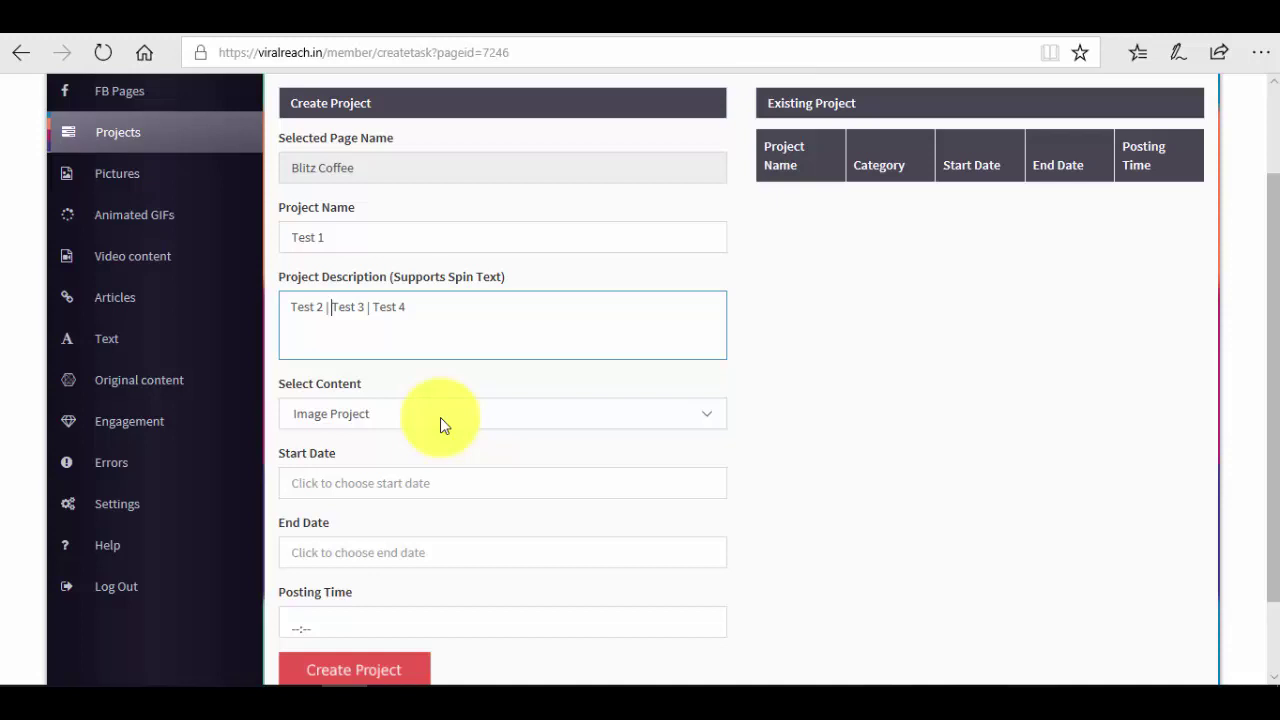
left_click(441, 418)
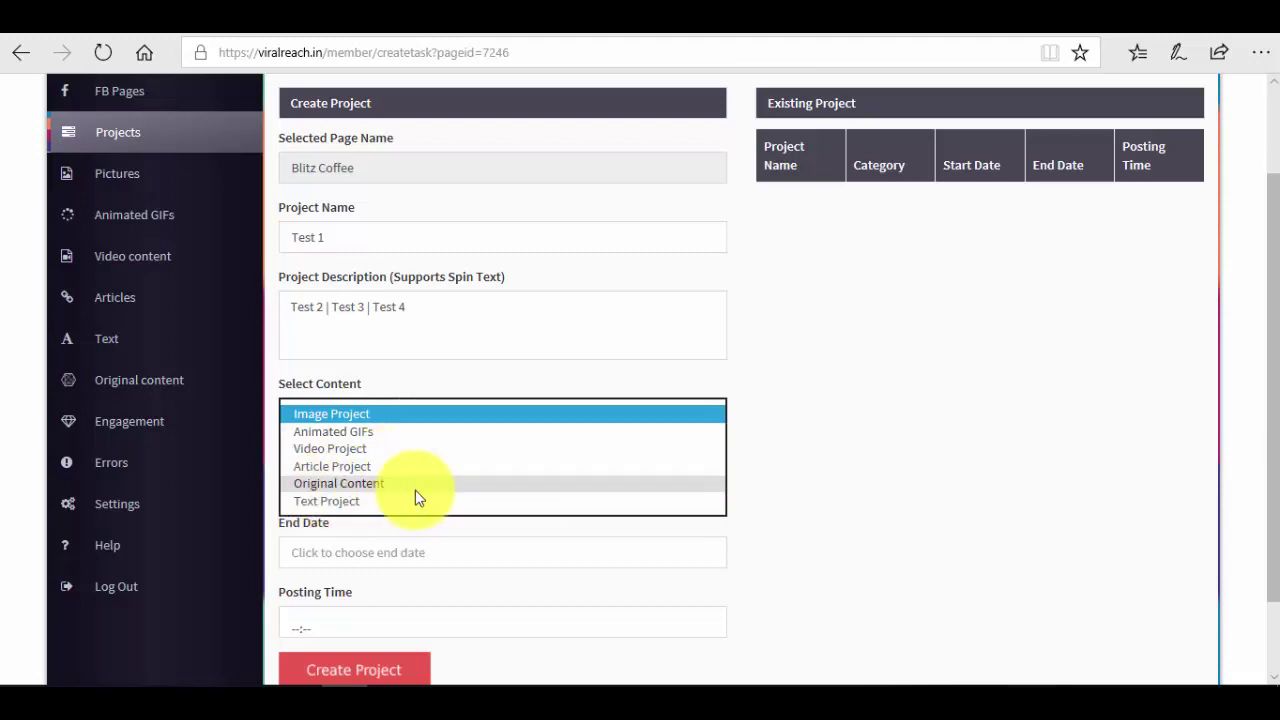
left_click(354, 431)
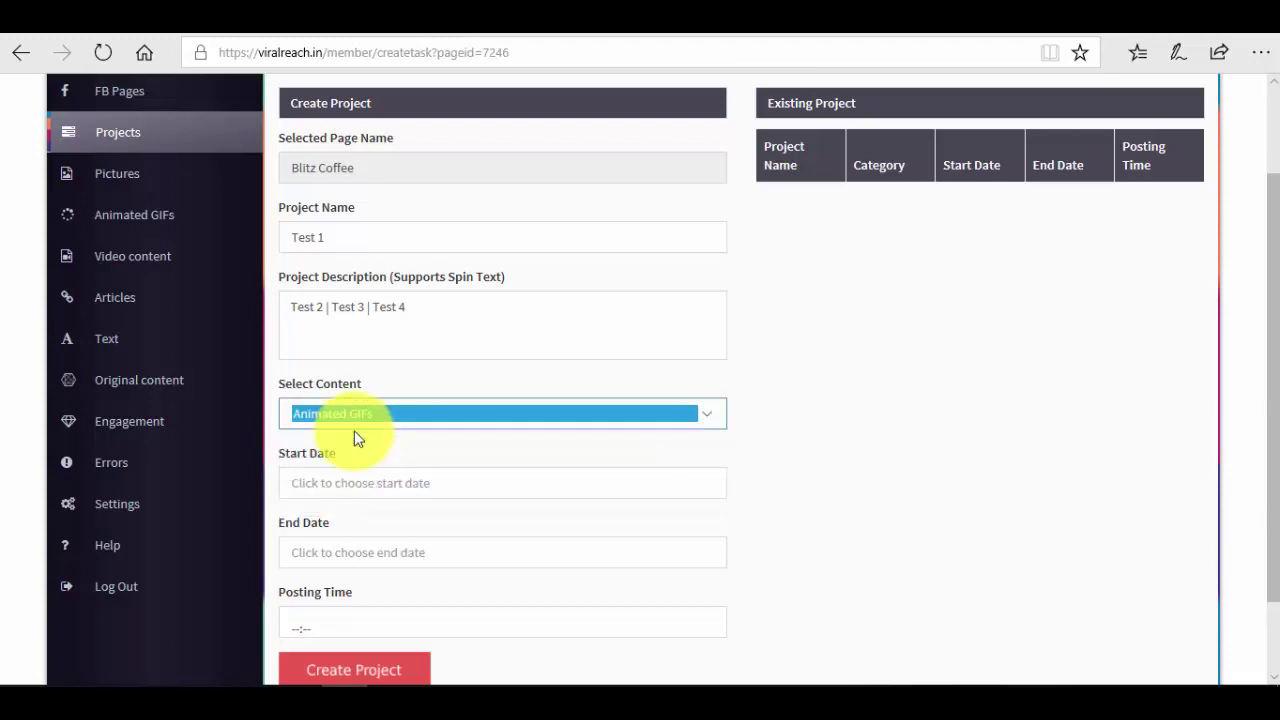
Set the project's start date to 16 Dec 2017 and its end date to 20 Dec 2017.
left_click(362, 486)
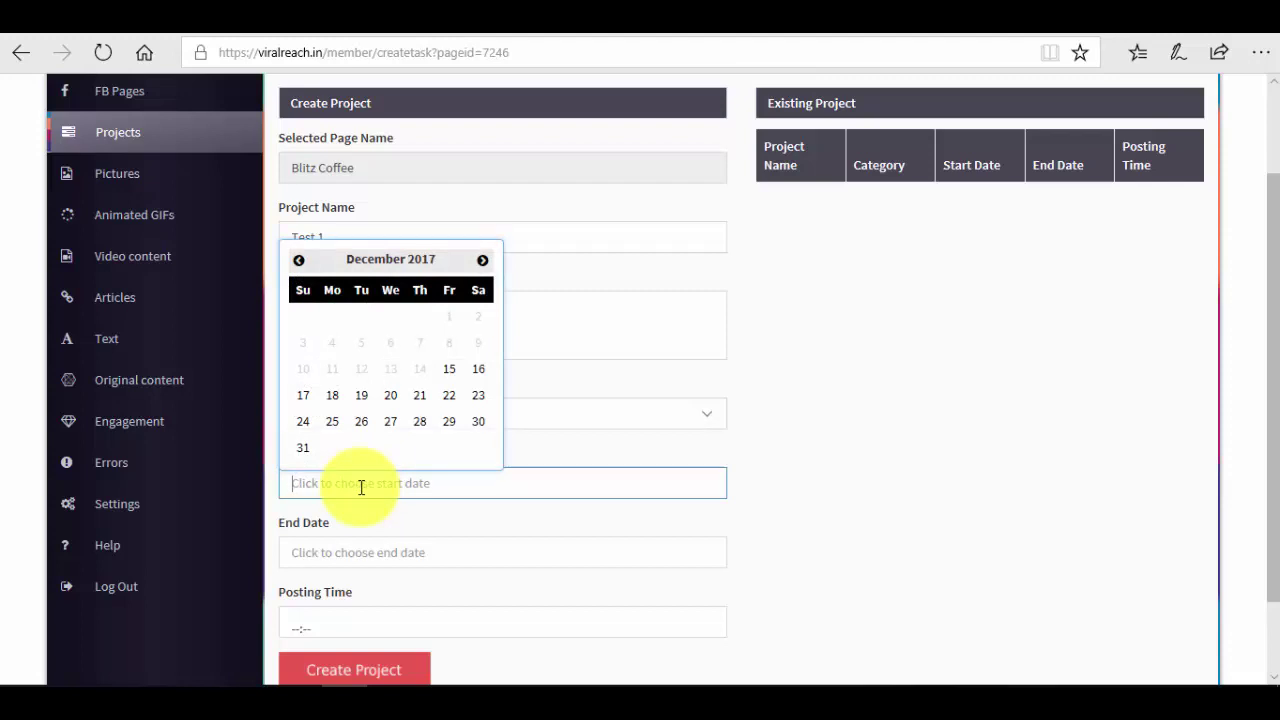
left_click(483, 372)
left_click_drag(1257, 371, 1257, 443)
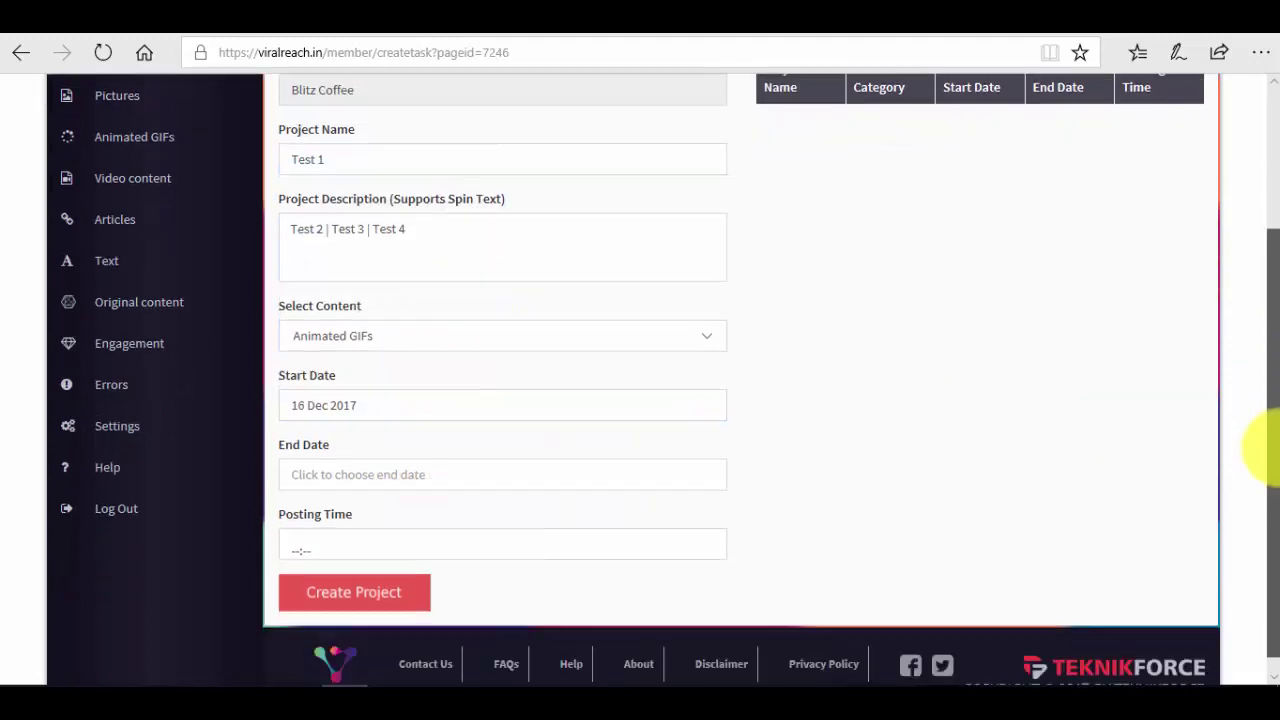
left_click(377, 456)
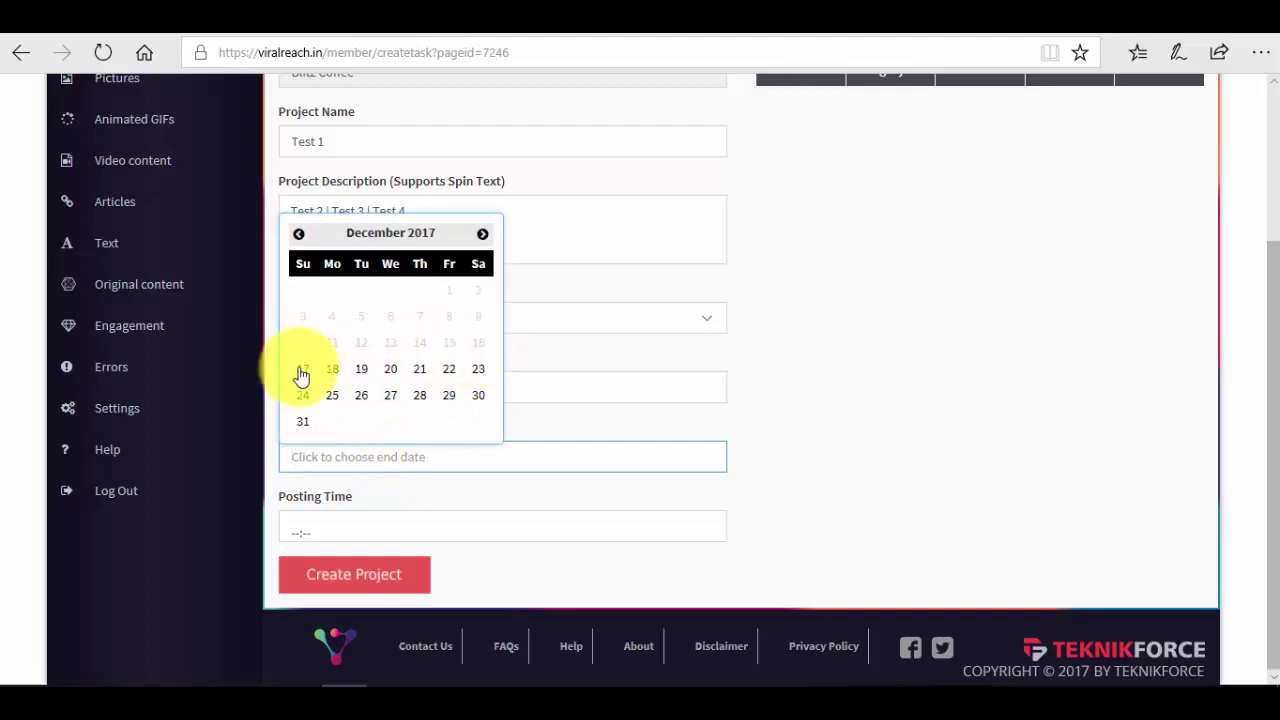
left_click(392, 372)
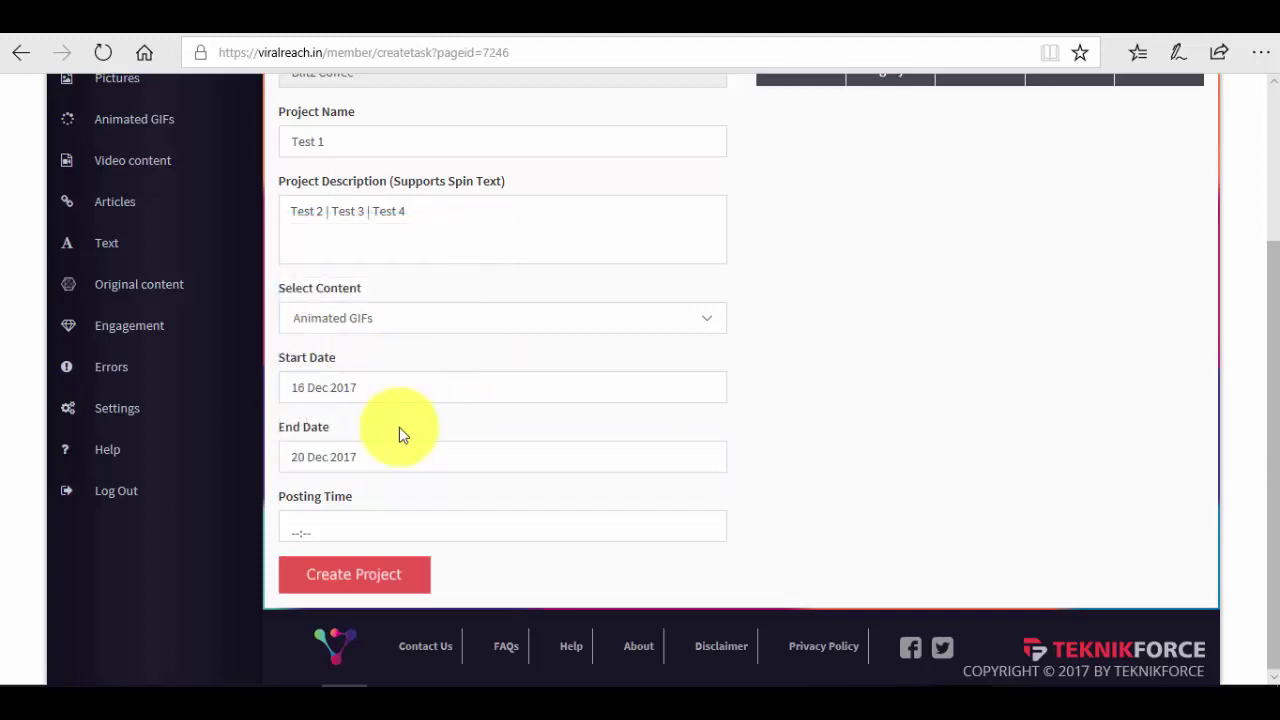
left_click(335, 531)
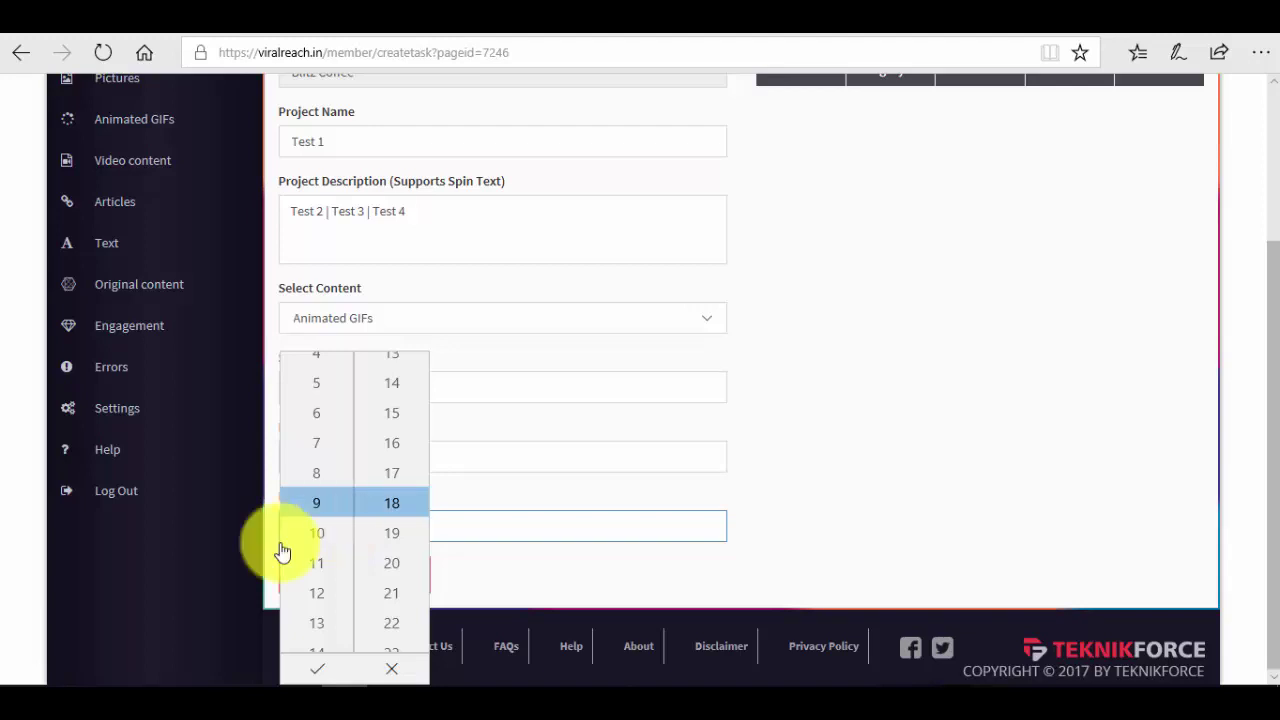
left_click(326, 544)
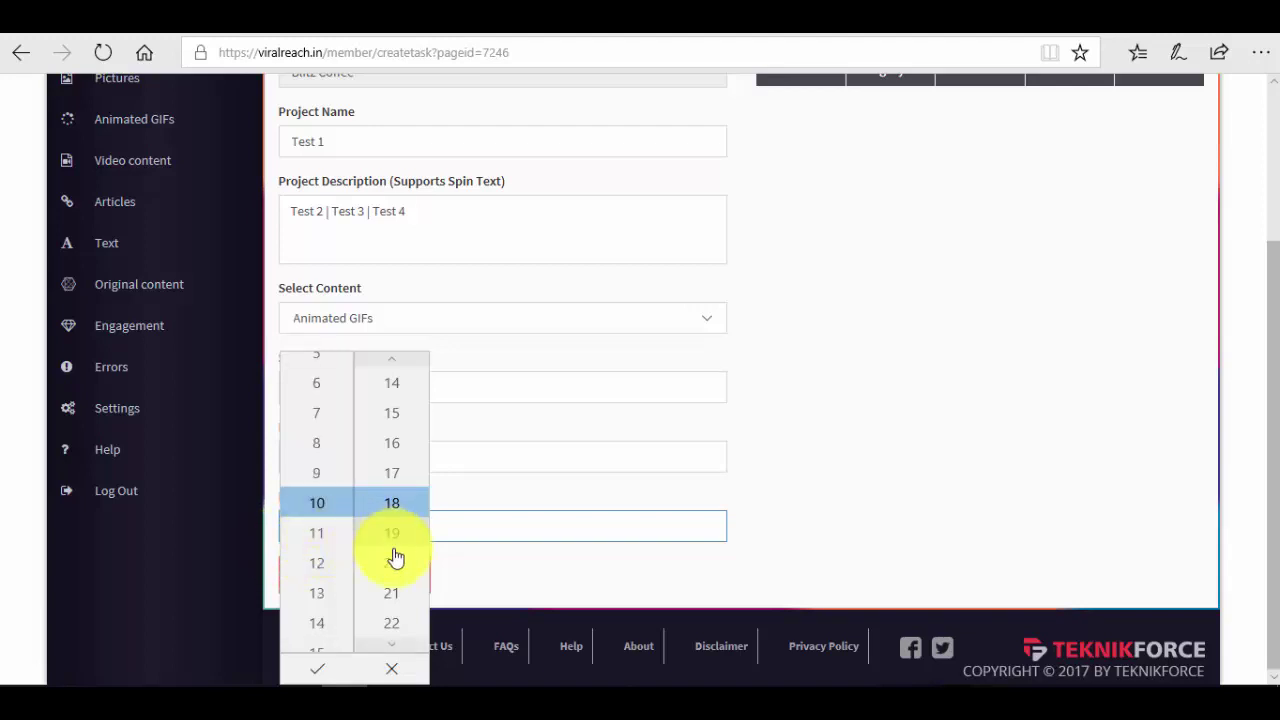
left_click(400, 563)
left_click(950, 500)
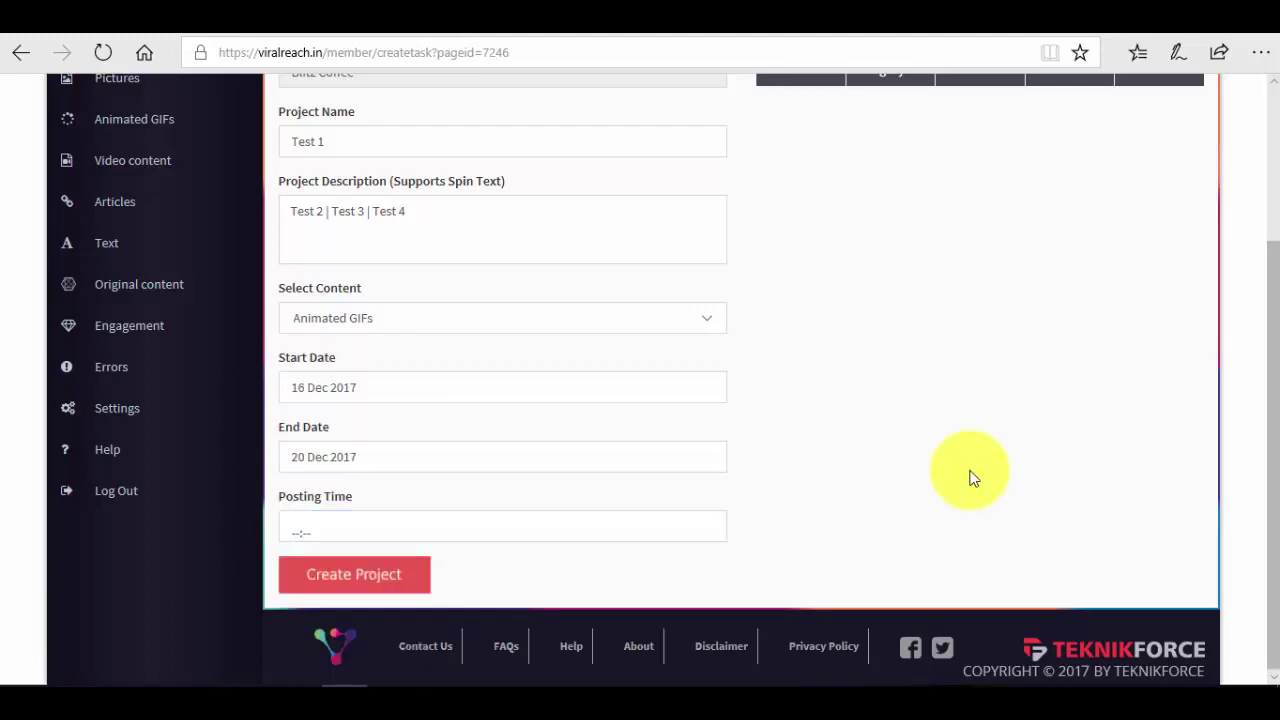
Set the project's posting time to 10:20.
left_click(318, 527)
left_click(322, 536)
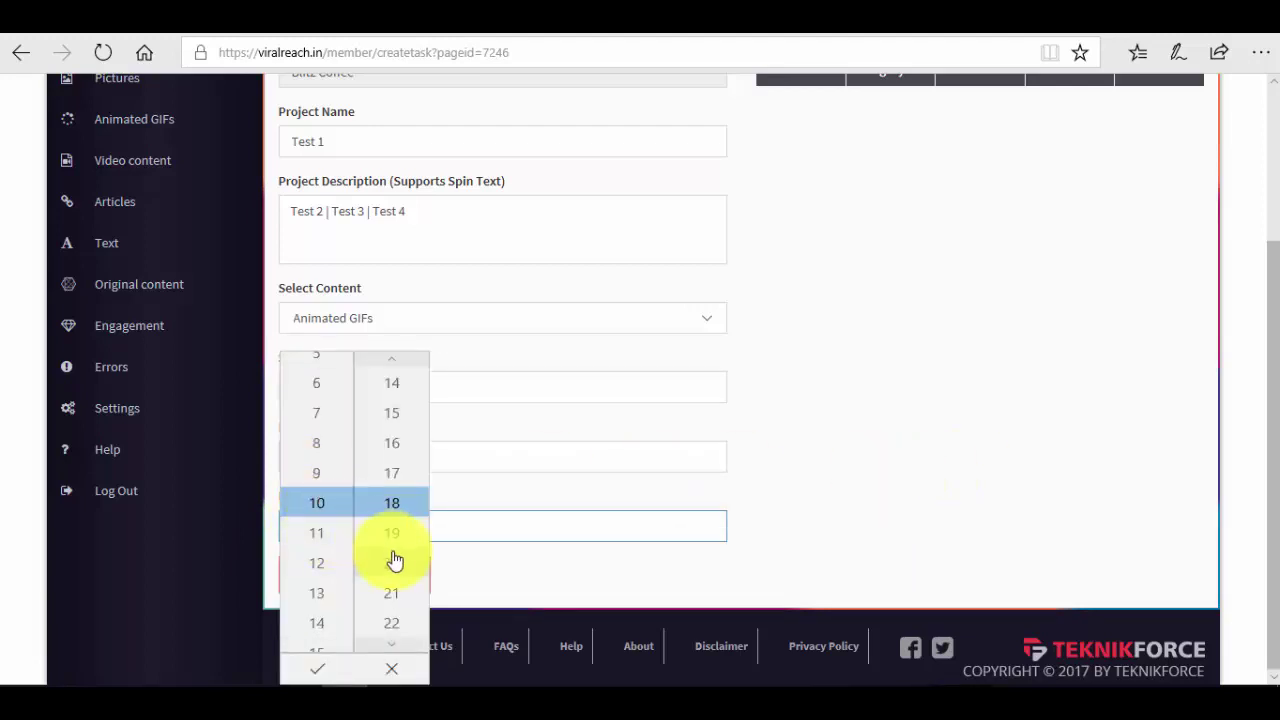
left_click(392, 562)
left_click(314, 672)
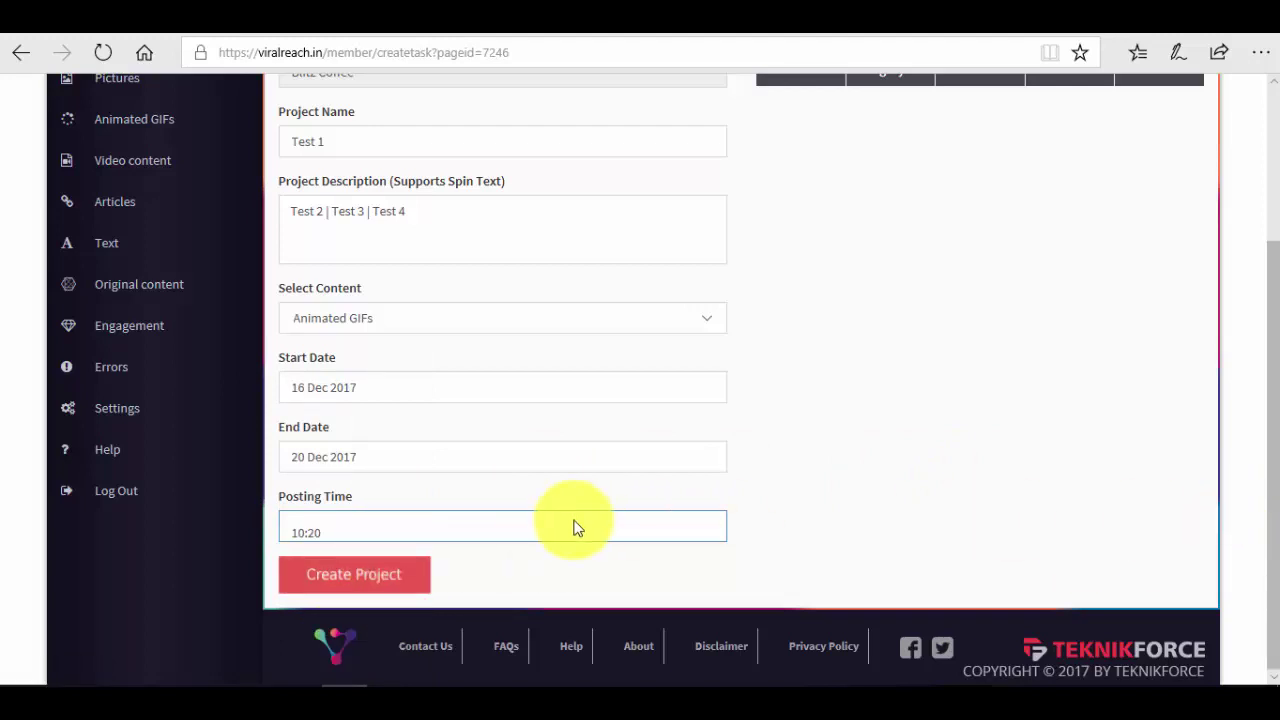
Create the project from the completed form and dismiss the confirmation message.
left_click_drag(1260, 514, 1239, 390)
scroll(1235, 420, "down", 2)
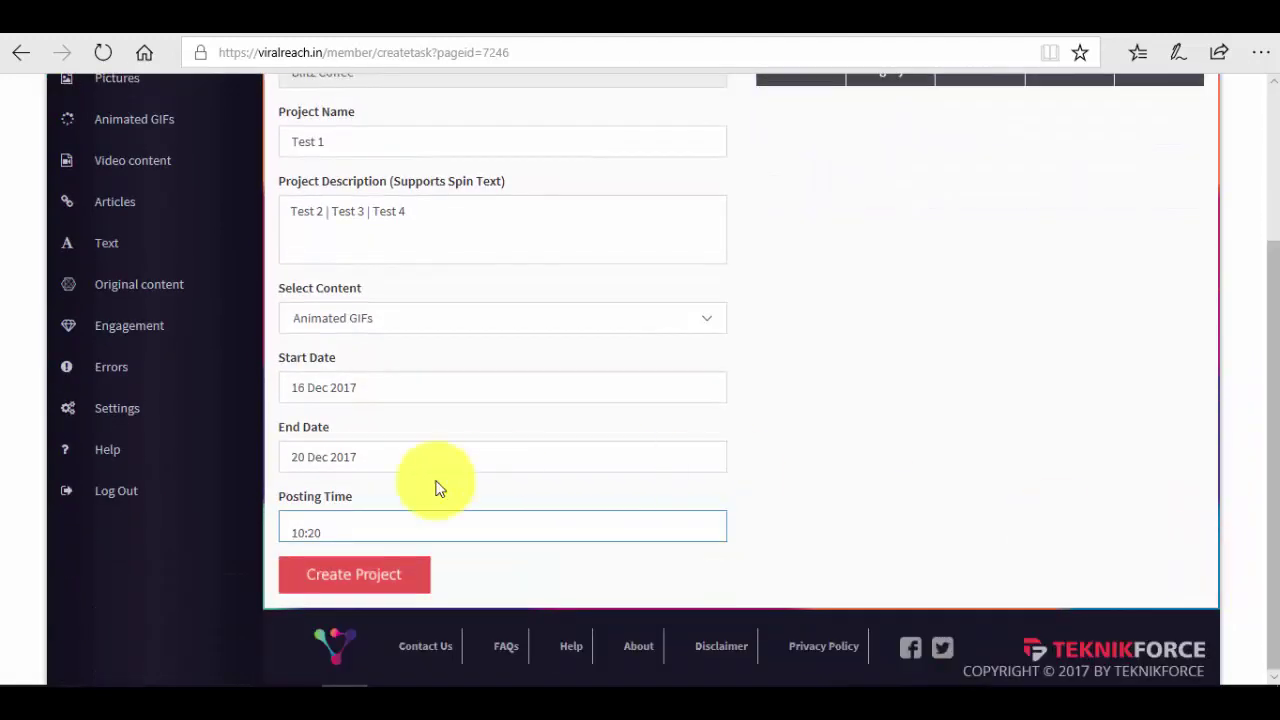
left_click(402, 582)
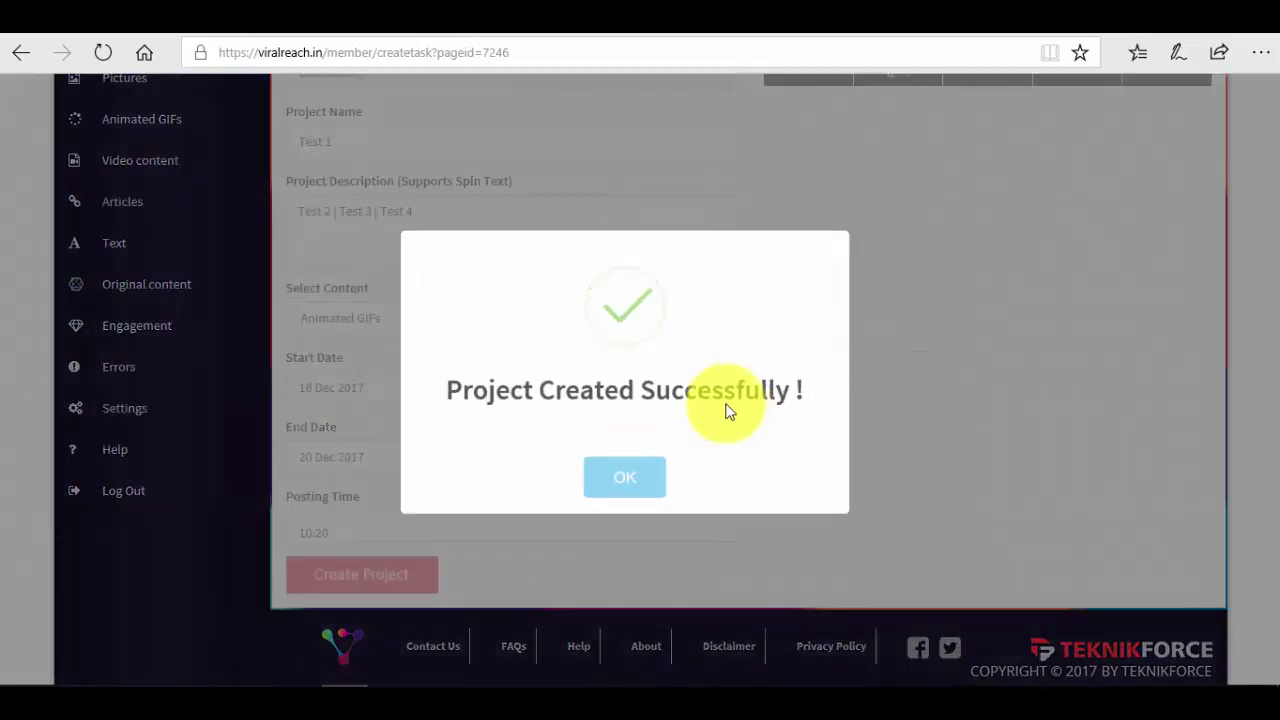
left_click(630, 472)
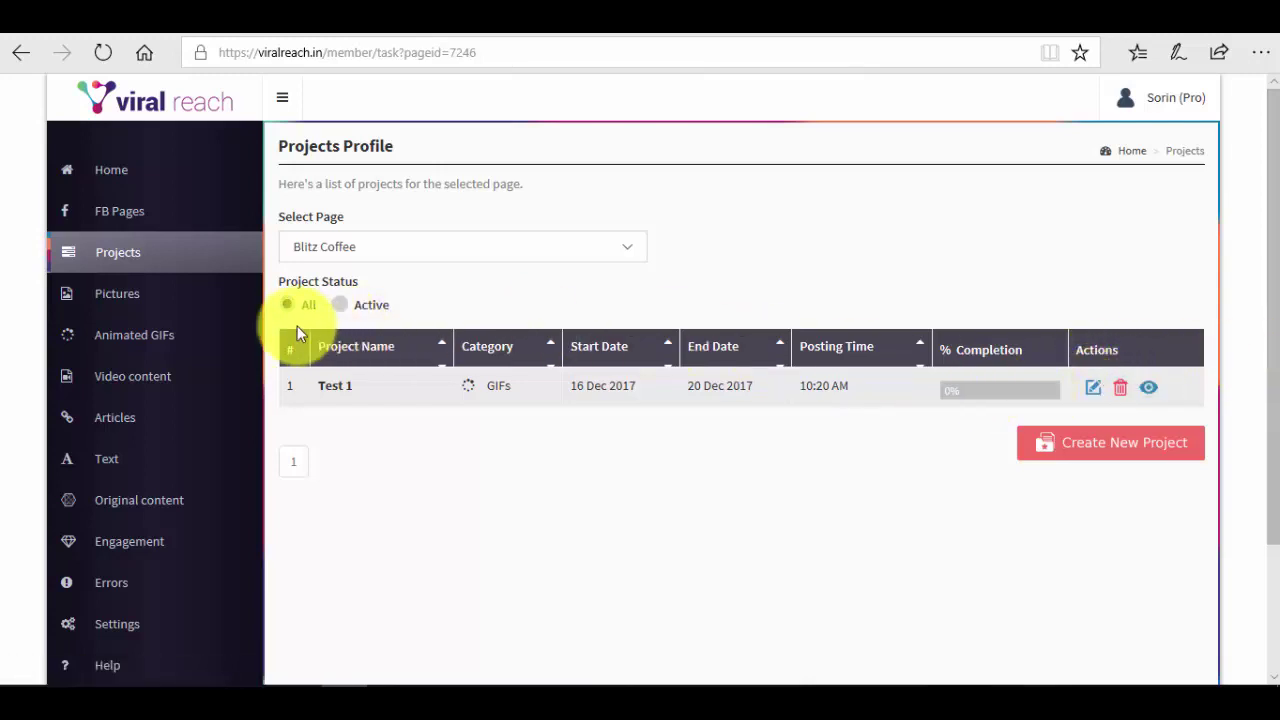
Open the Test 1 project for editing, review its settings and save it again.
left_click(1094, 387)
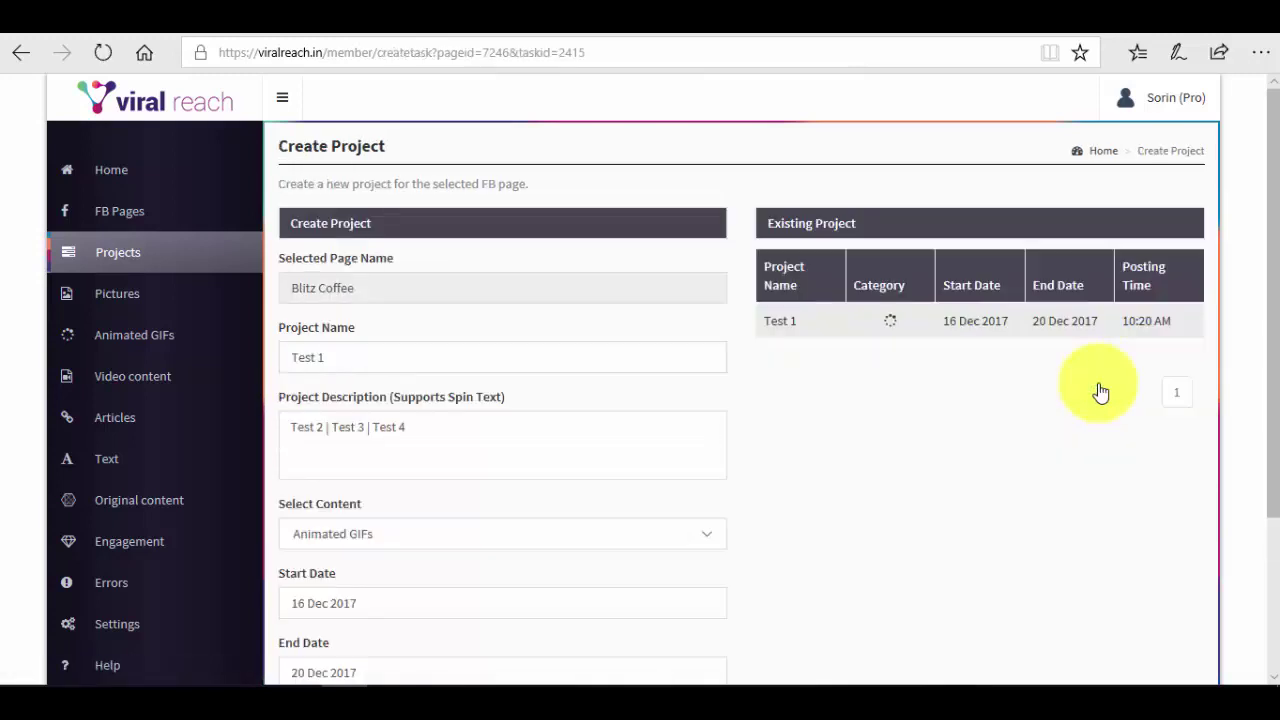
left_click_drag(1266, 320, 1268, 372)
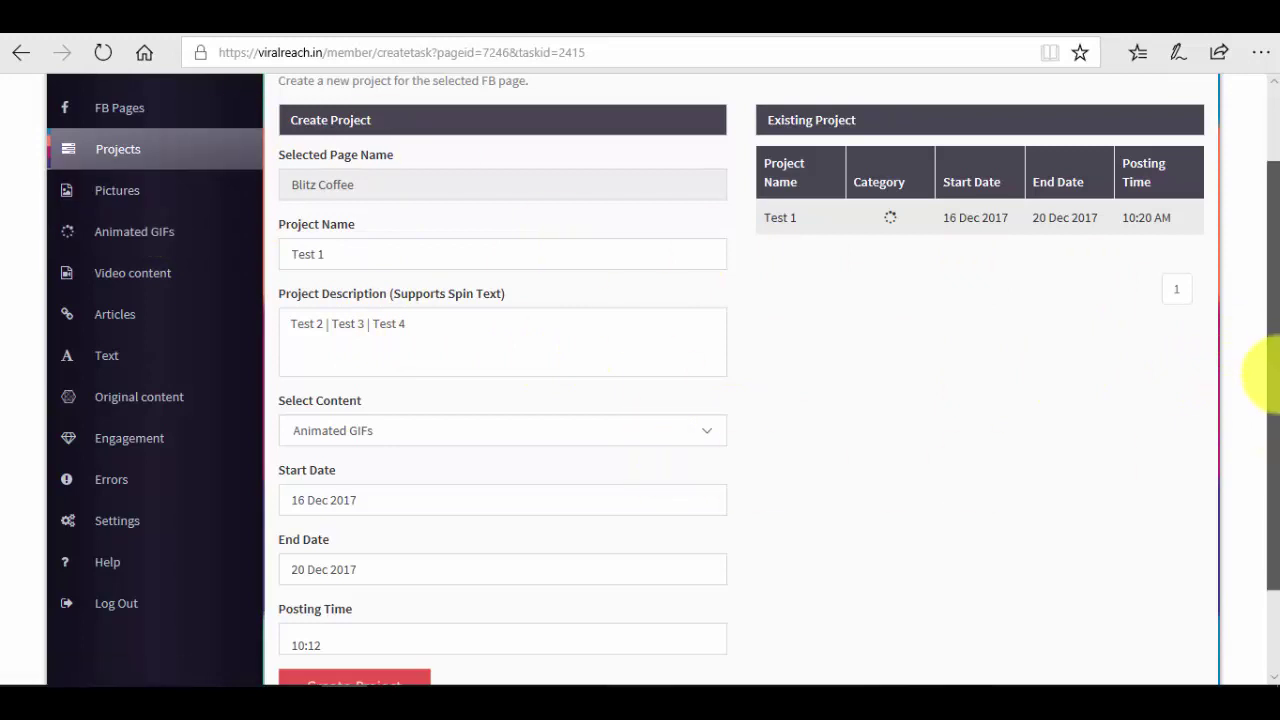
left_click_drag(1262, 371, 1264, 451)
left_click(385, 583)
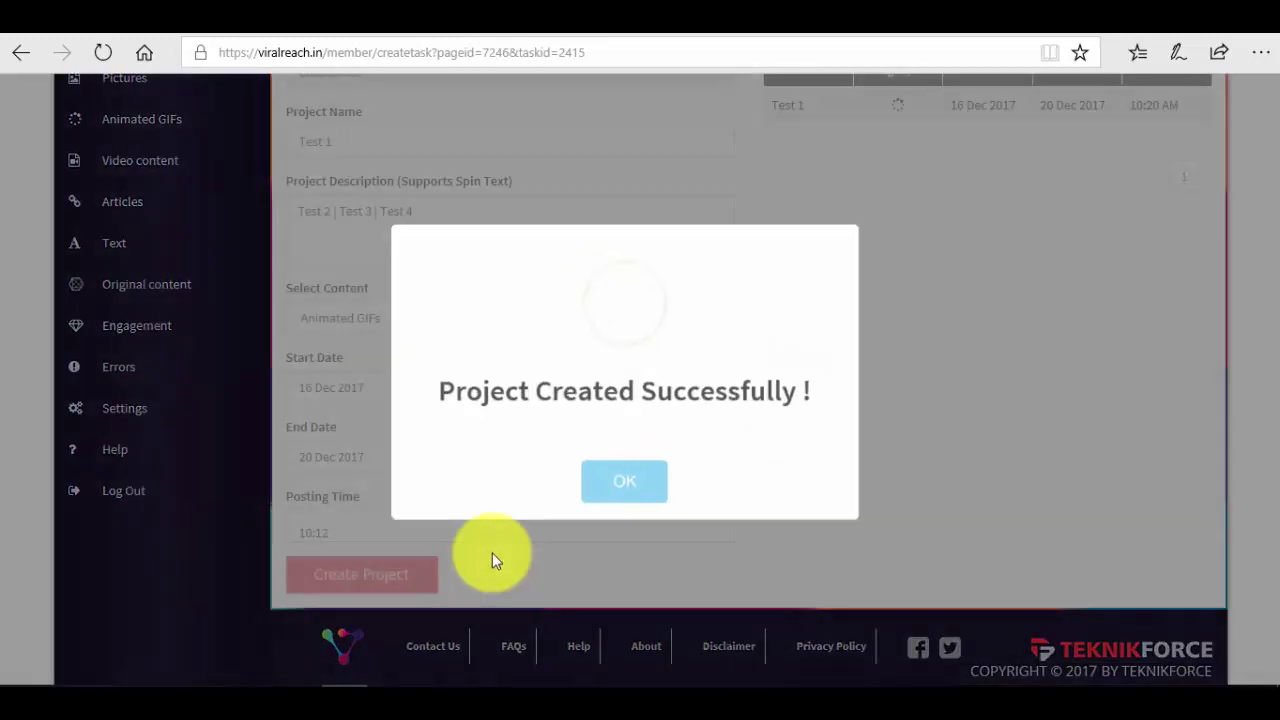
left_click(629, 481)
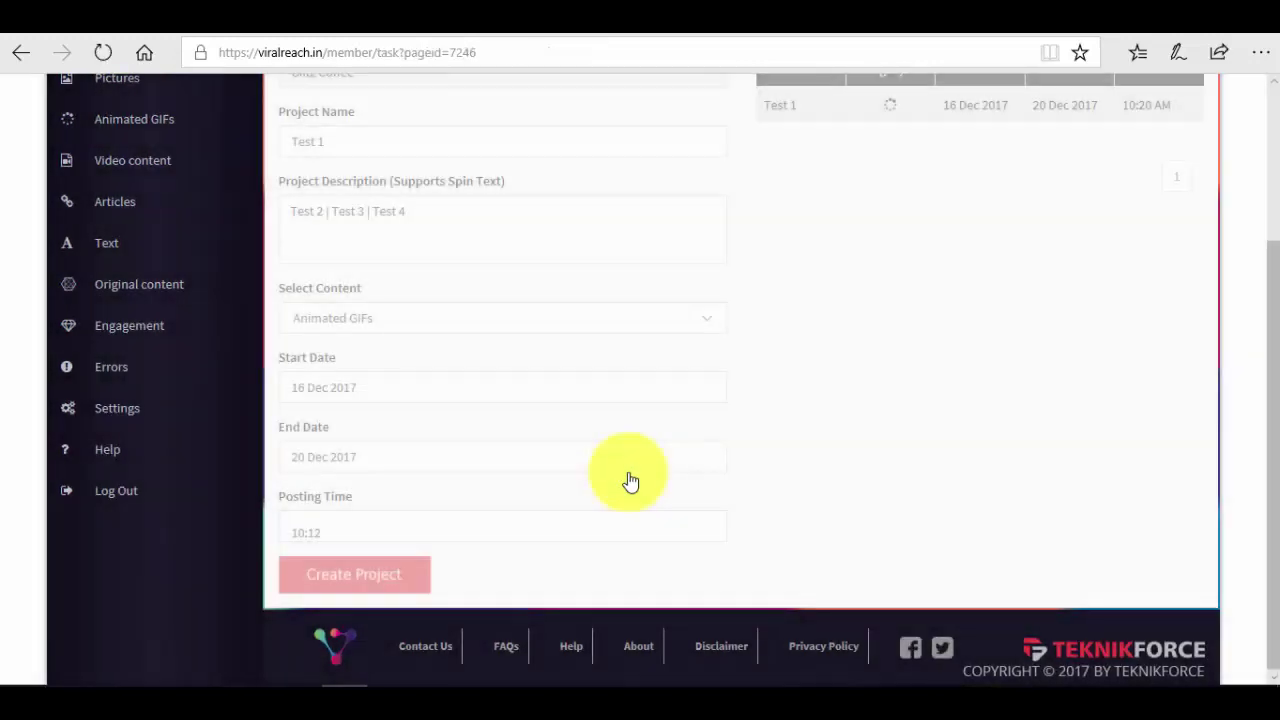